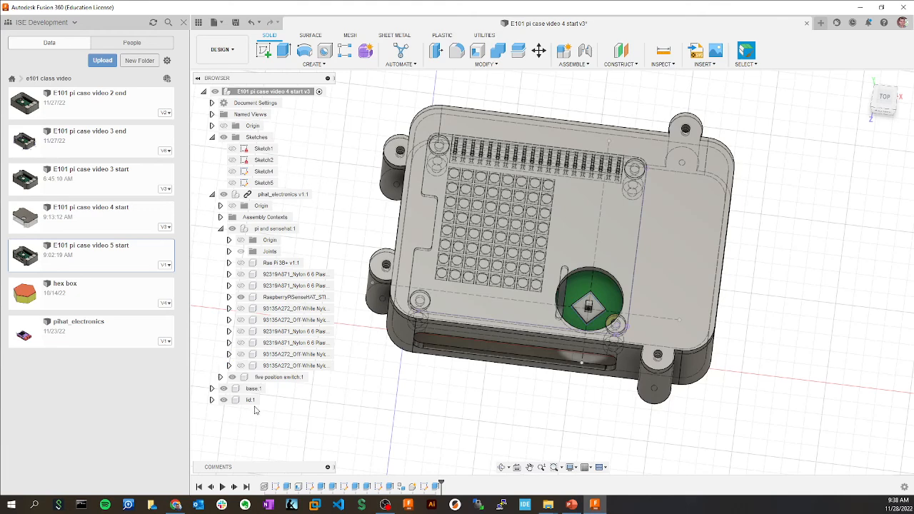
# Step: Create a new internal component named cover under the top-level assembly and keep it active
pyautogui.rightClick(285, 92)
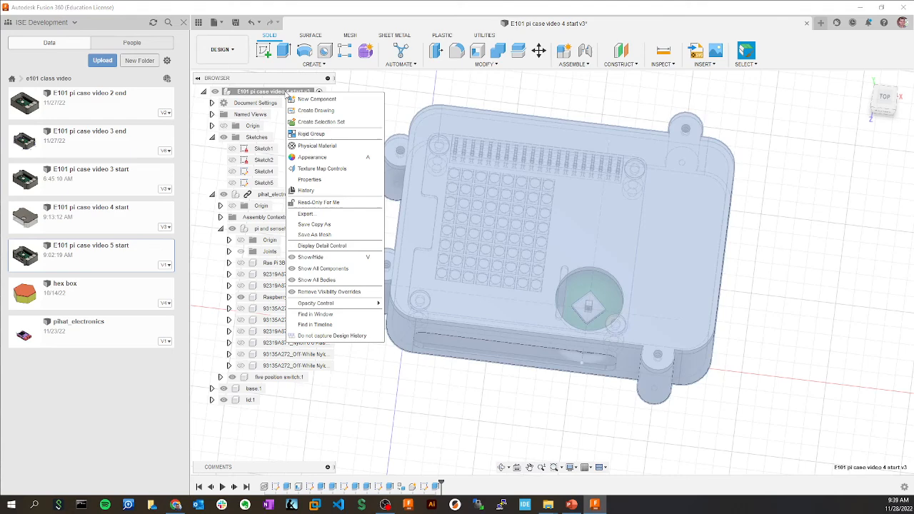
pyautogui.click(312, 100)
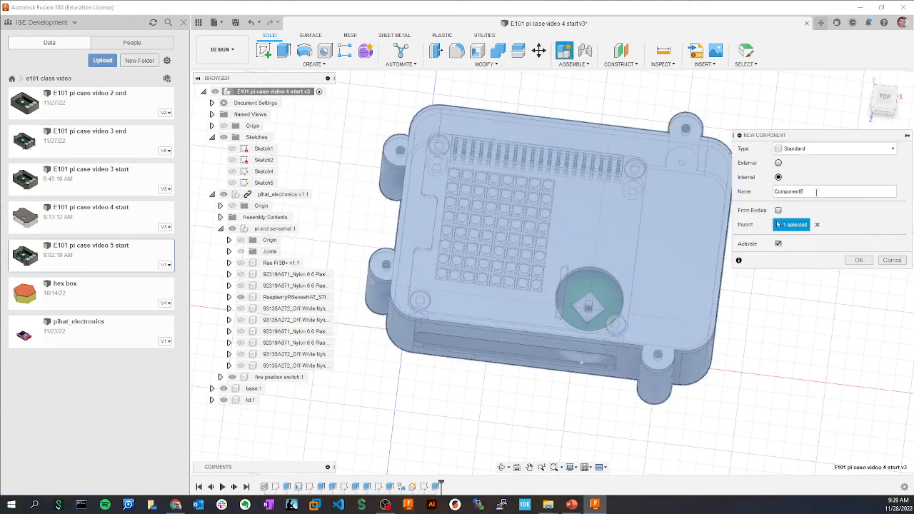
pyautogui.write('cove')
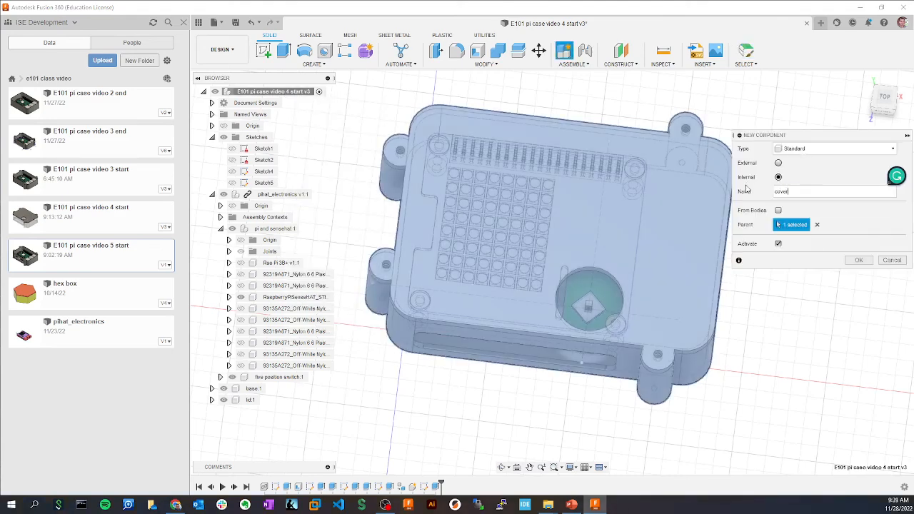
pyautogui.write('r')
pyautogui.press('Return')
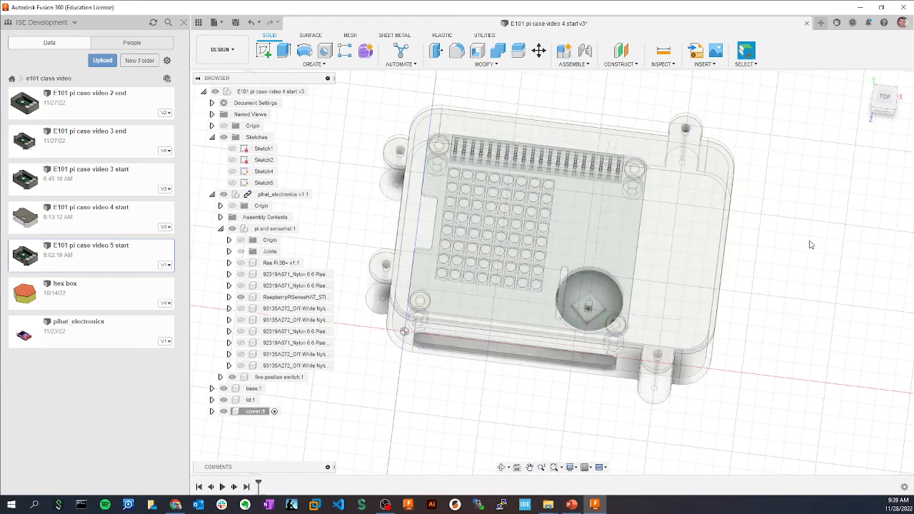
# Step: Start a sketch on the lid's top face and project the lid body's outline into it using the body selection filter
pyautogui.click(668, 247)
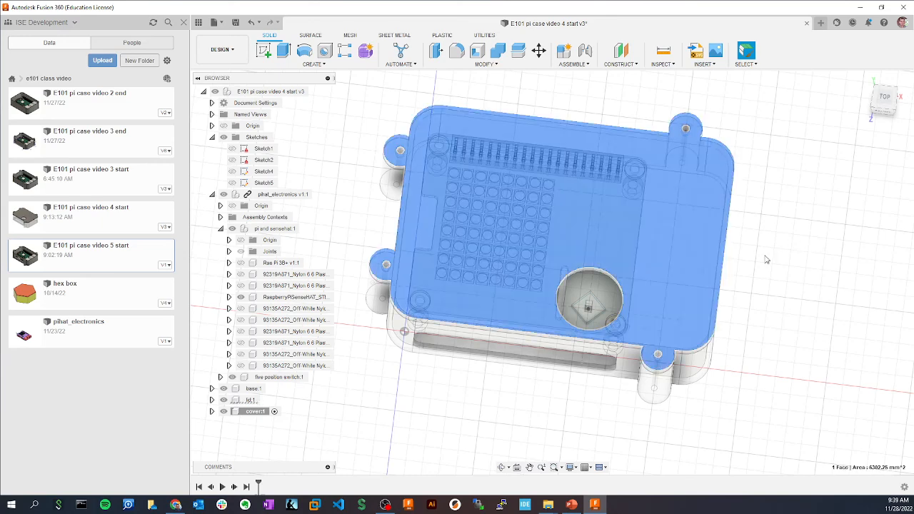
pyautogui.click(635, 210)
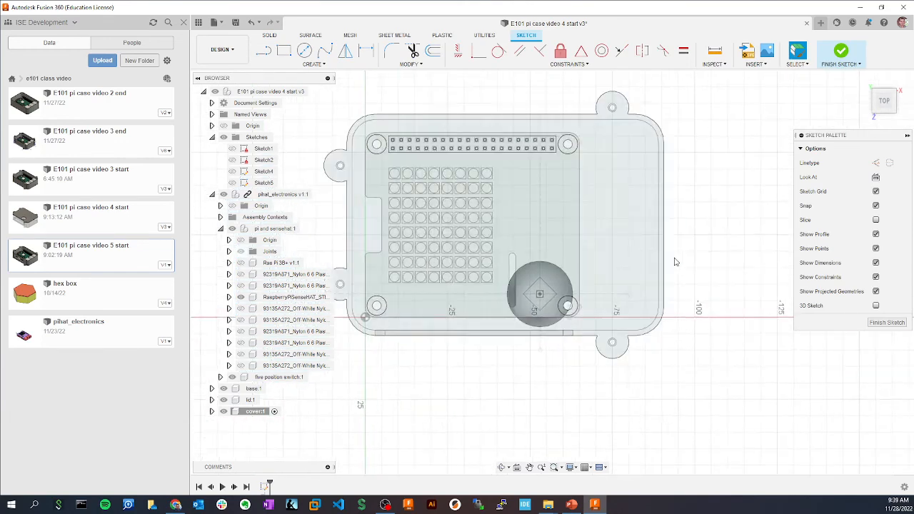
pyautogui.press('p')
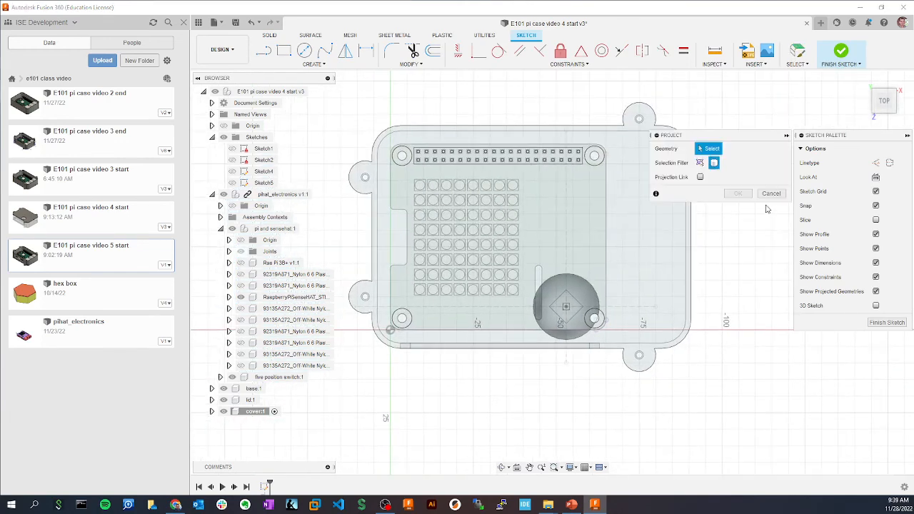
pyautogui.click(715, 165)
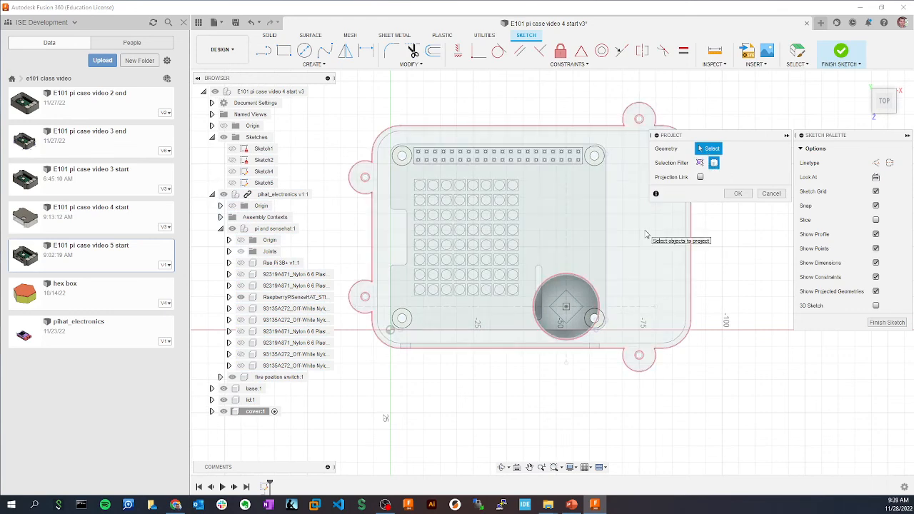
pyautogui.click(646, 235)
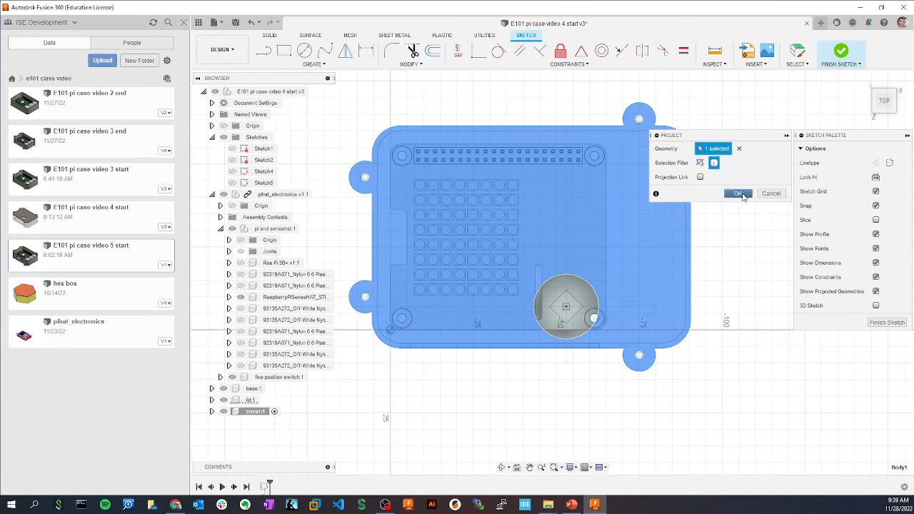
pyautogui.click(741, 196)
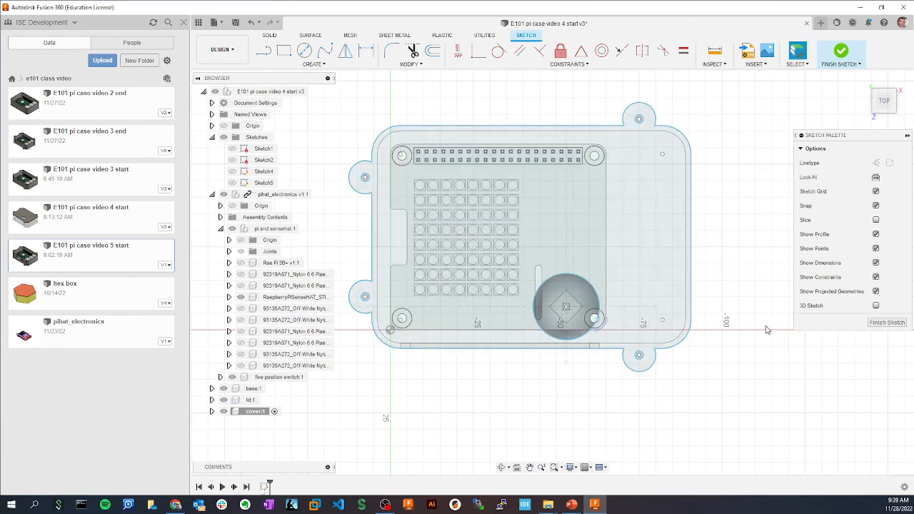
pyautogui.scroll(-2, 745, 265)
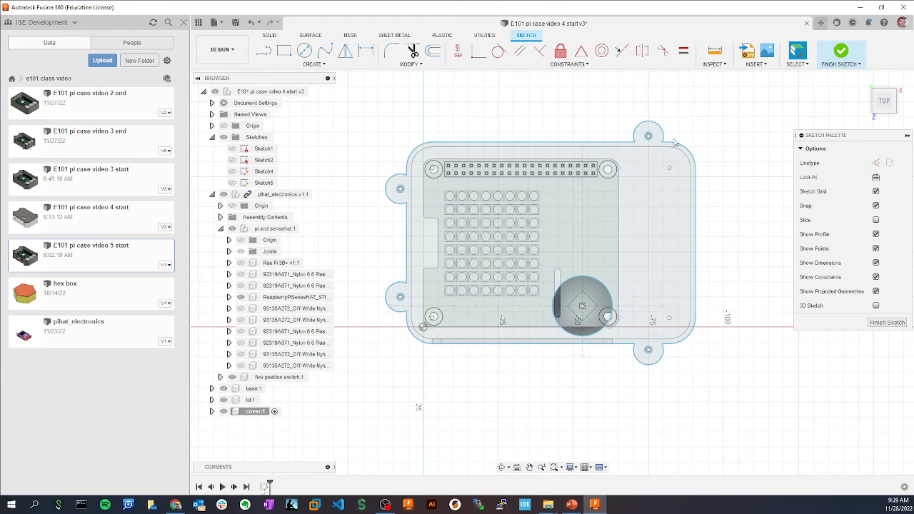
pyautogui.scroll(1, 673, 140)
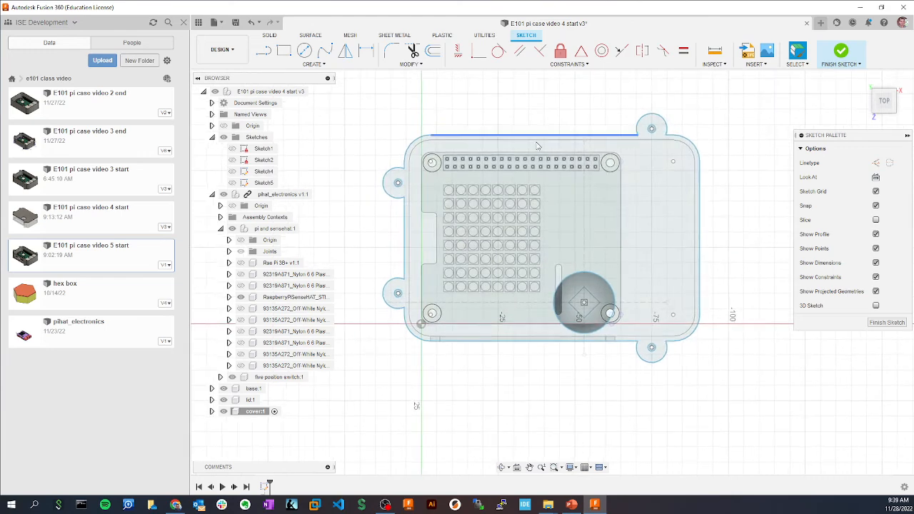
pyautogui.click(552, 244)
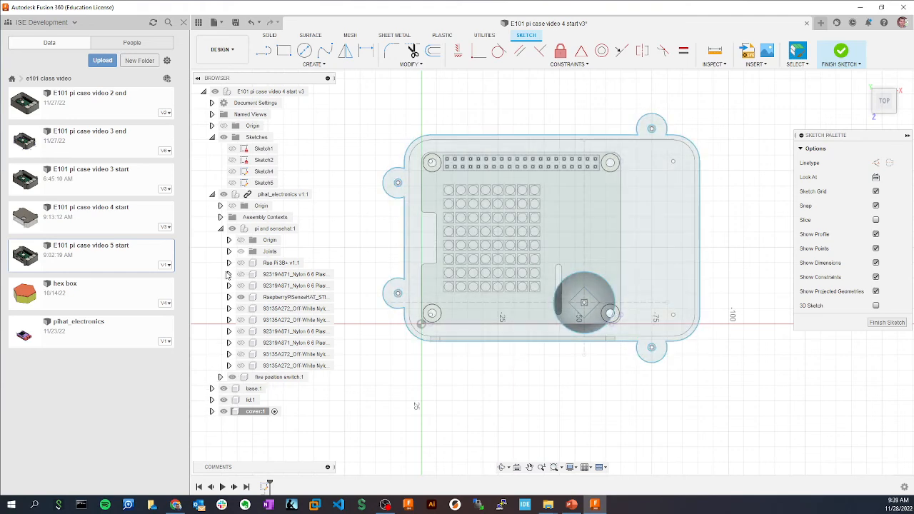
# Step: Hide the base component and sketch a rectangle about 34 mm wide and 38 mm tall around the LED matrix
pyautogui.click(223, 388)
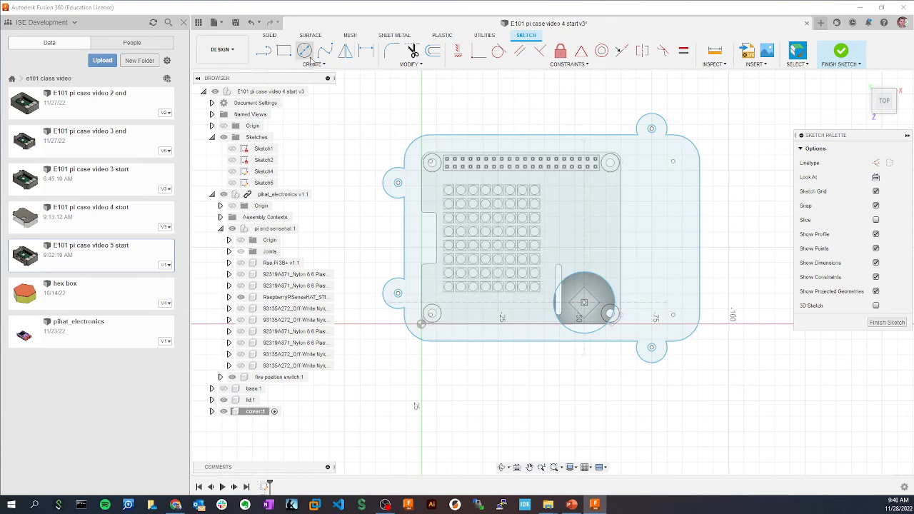
pyautogui.click(285, 53)
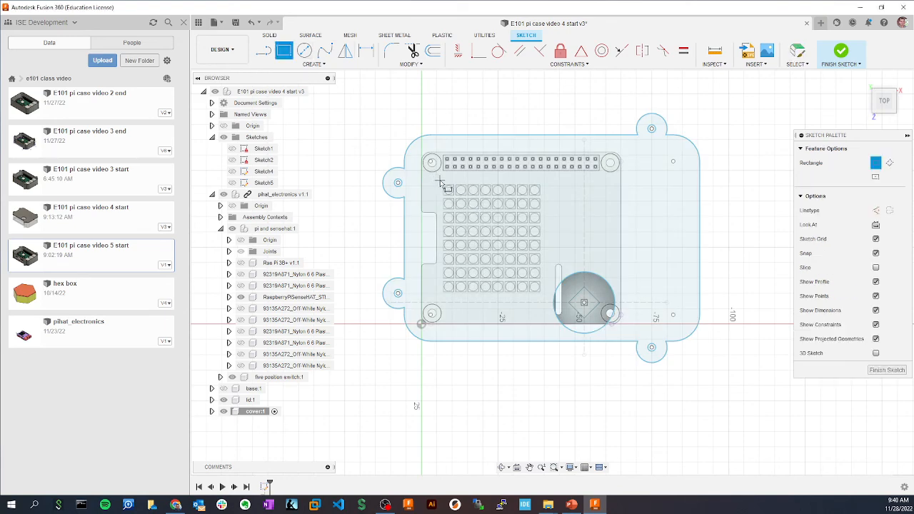
pyautogui.scroll(-2, 441, 184)
pyautogui.scroll(4, 441, 184)
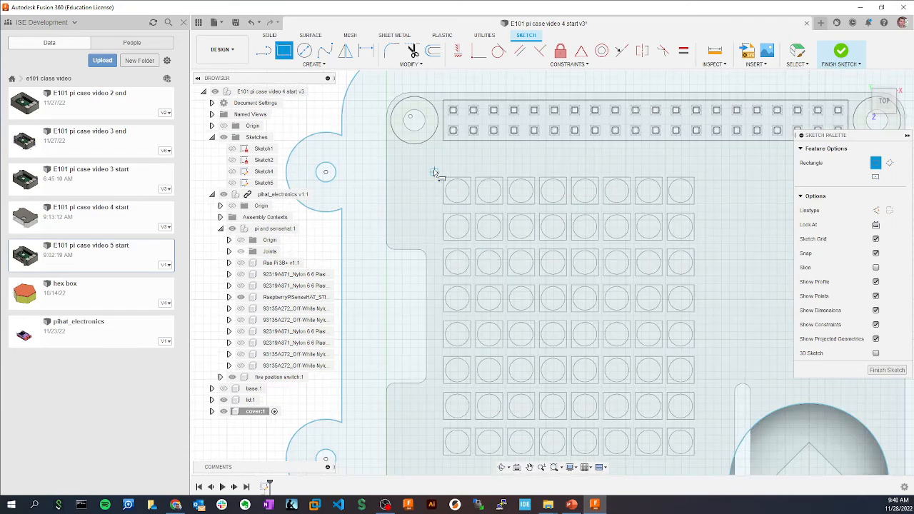
pyautogui.click(435, 164)
pyautogui.scroll(1, 629, 379)
pyautogui.scroll(-3, 693, 421)
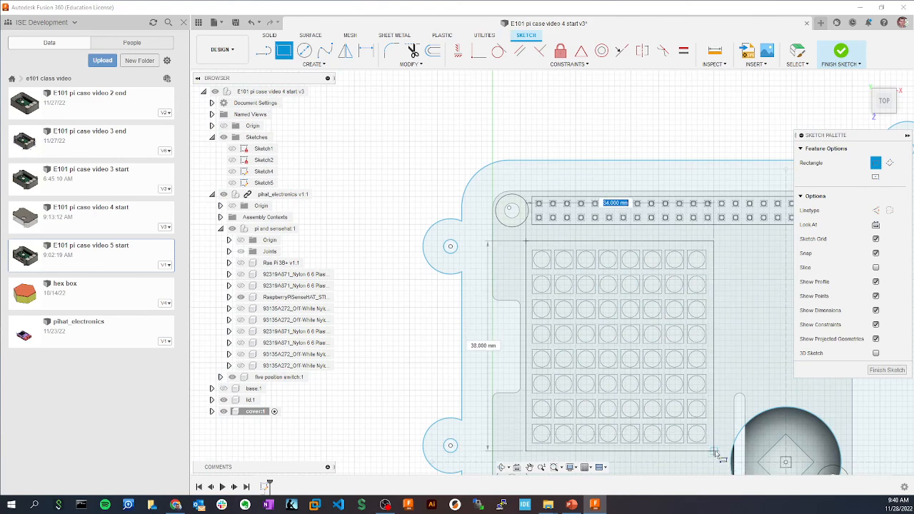
pyautogui.click(714, 446)
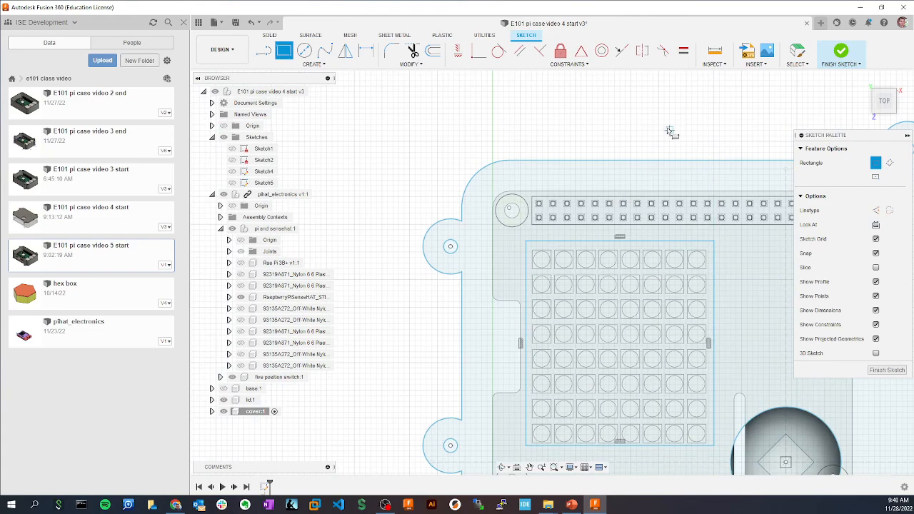
pyautogui.scroll(-2, 687, 131)
pyautogui.scroll(-1, 681, 145)
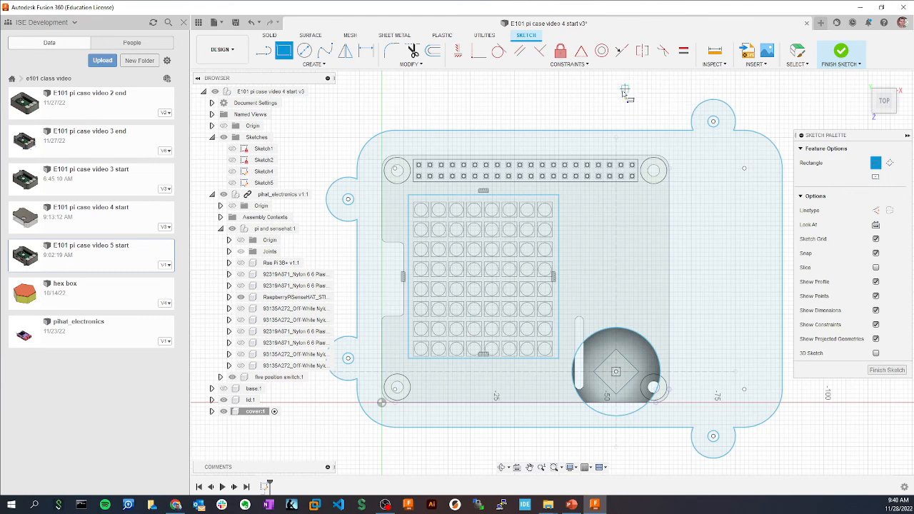
pyautogui.press('Escape')
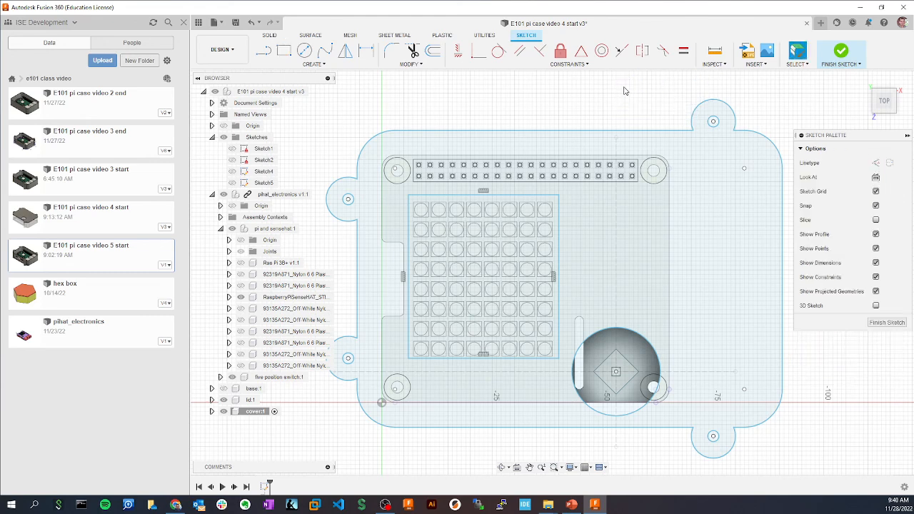
pyautogui.press('p')
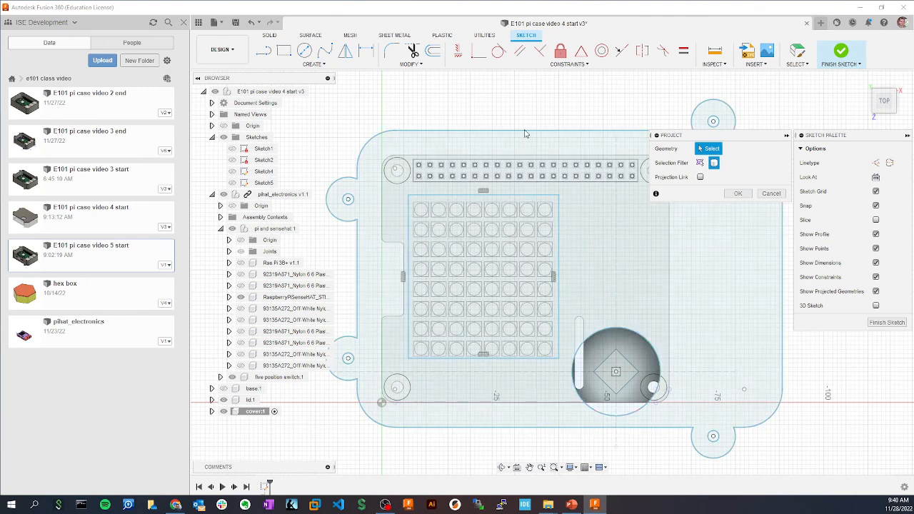
pyautogui.click(738, 194)
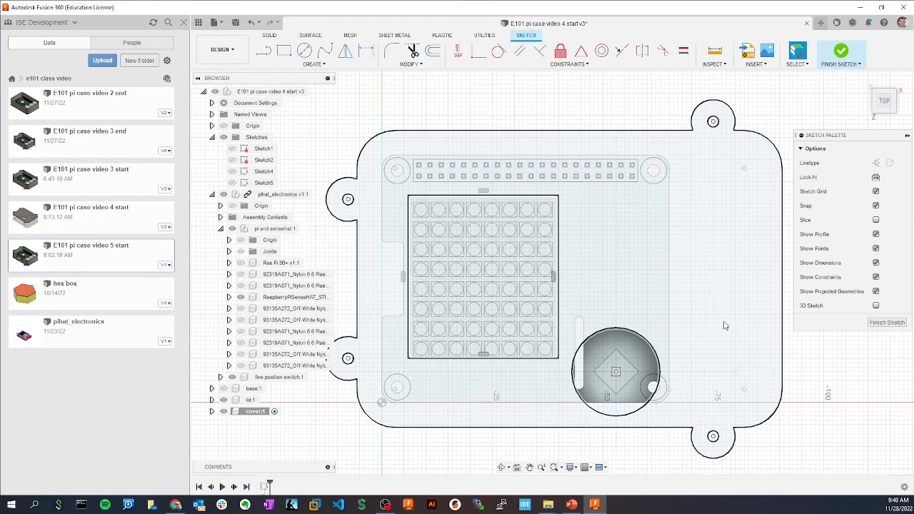
# Step: Finish the sketch and extrude the cover profile surrounding the LED window and round opening 1.6 mm as a new body
pyautogui.click(843, 52)
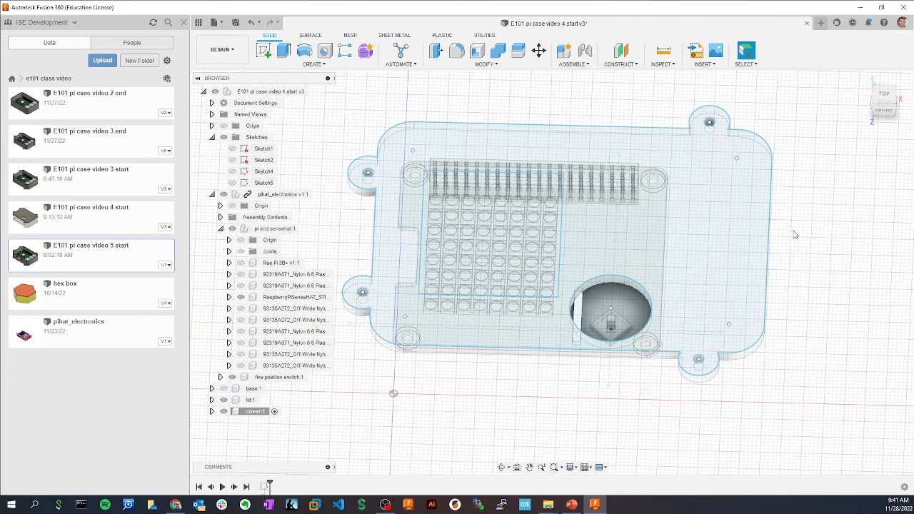
pyautogui.press('e')
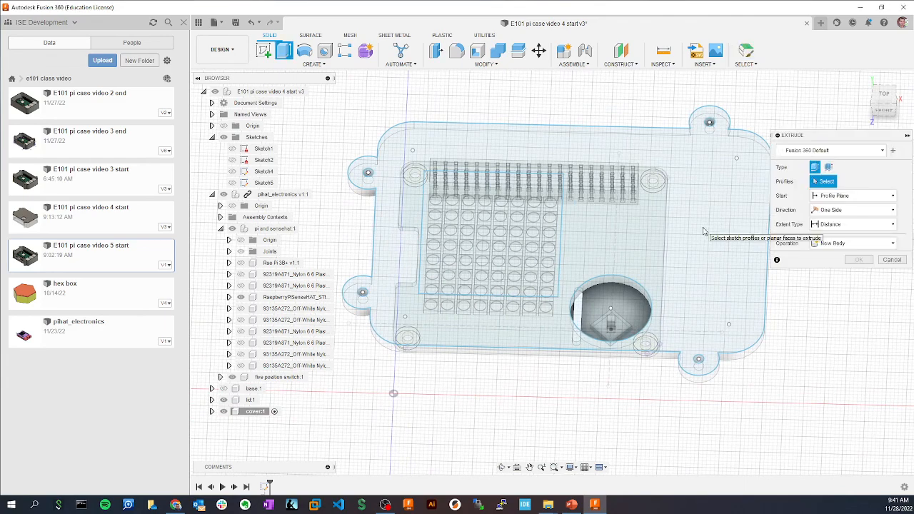
pyautogui.click(675, 236)
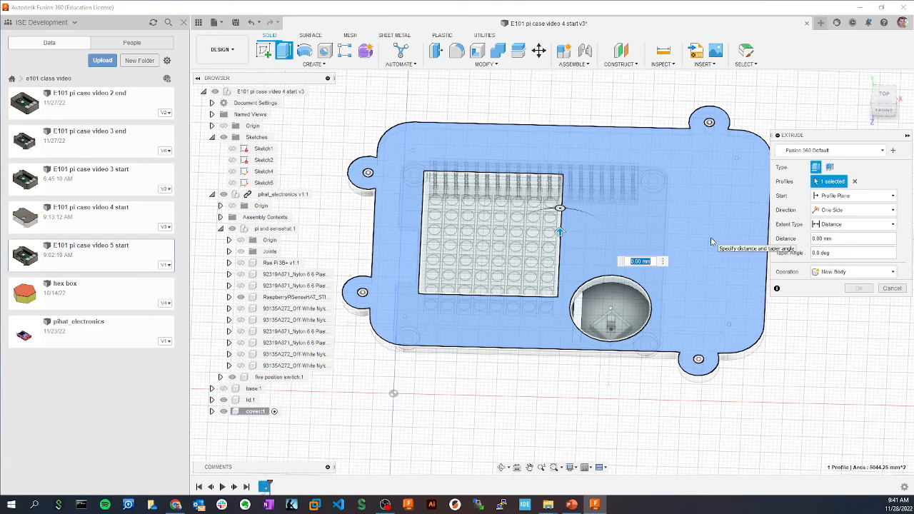
pyautogui.write('1.6')
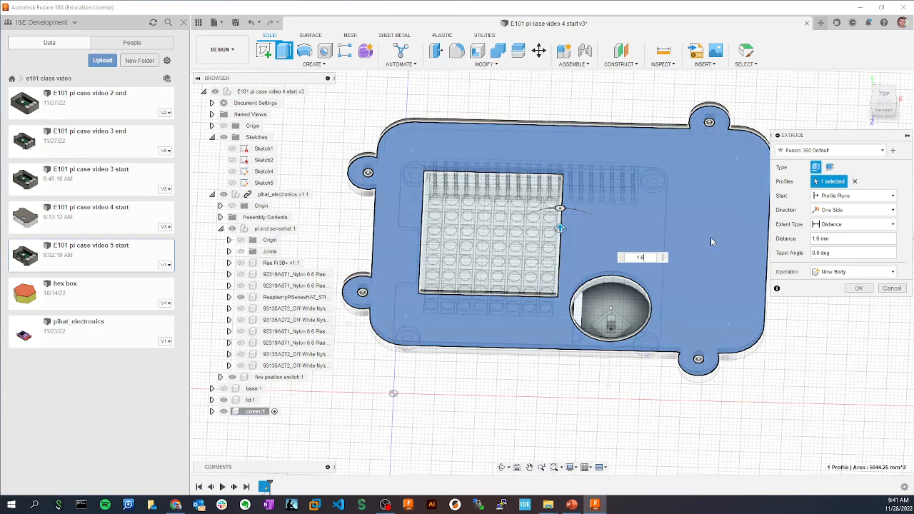
pyautogui.press('Return')
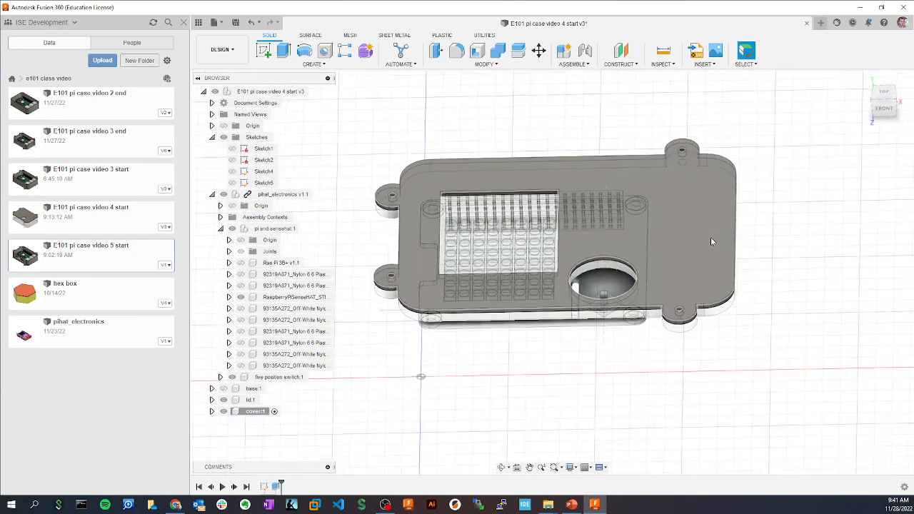
# Step: Start a new sketch on the cover's top face
pyautogui.moveTo(776, 251)
pyautogui.keyDown('shift'); pyautogui.mouseDown(button='middle')
pyautogui.moveTo(693, 193)
pyautogui.moveTo(725, 216)
pyautogui.moveTo(667, 196)
pyautogui.moveTo(791, 205)
pyautogui.moveTo(685, 179)
pyautogui.moveTo(734, 215)
pyautogui.moveTo(734, 195)
pyautogui.moveTo(638, 198)
pyautogui.moveTo(655, 217)
pyautogui.moveTo(650, 227)
pyautogui.moveTo(657, 216)
pyautogui.moveTo(521, 165)
pyautogui.moveTo(520, 185)
pyautogui.moveTo(600, 203)
pyautogui.moveTo(622, 186)
pyautogui.moveTo(687, 204)
pyautogui.mouseUp(button='middle'); pyautogui.keyUp('shift')
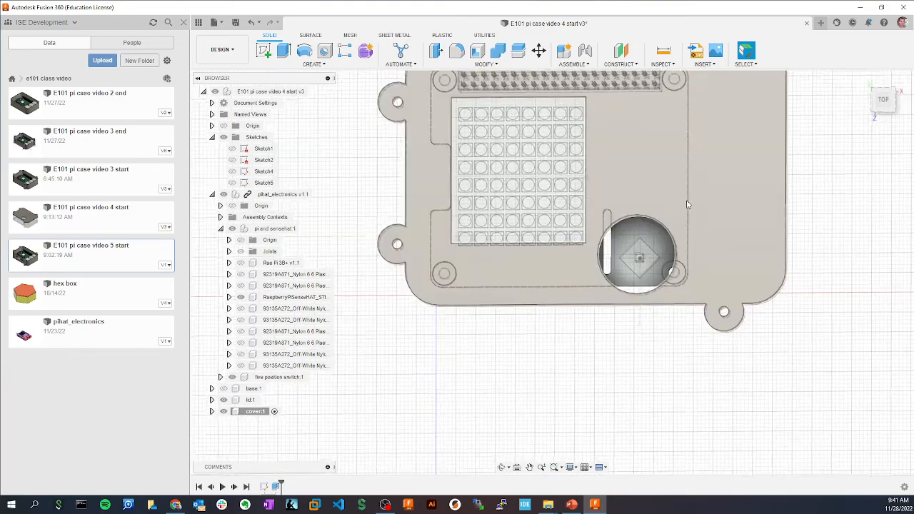
pyautogui.keyDown('shift'); pyautogui.moveTo(707, 275); pyautogui.dragTo(743, 202, button='middle'); pyautogui.keyUp('shift')
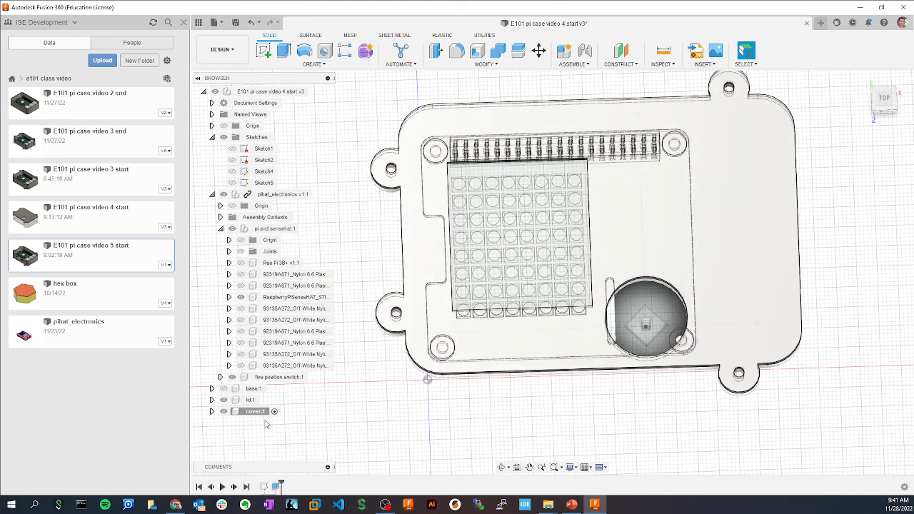
pyautogui.click(743, 220)
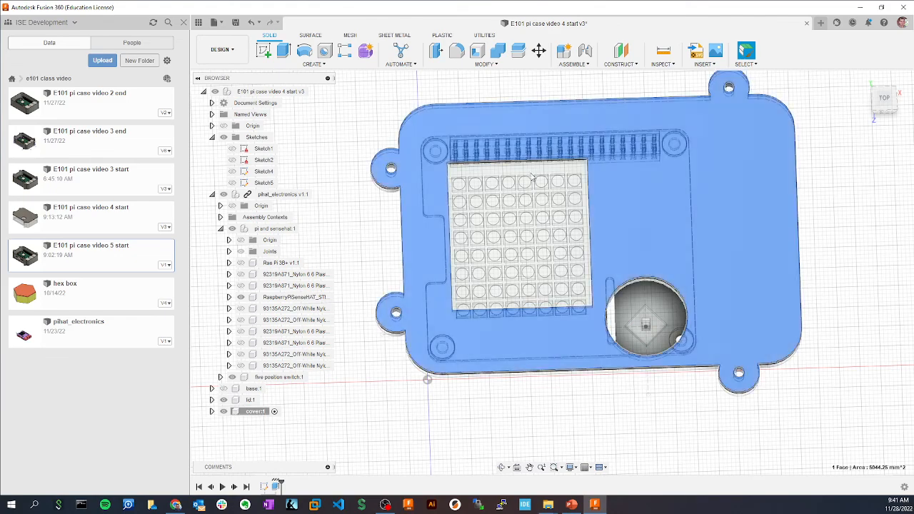
pyautogui.click(263, 51)
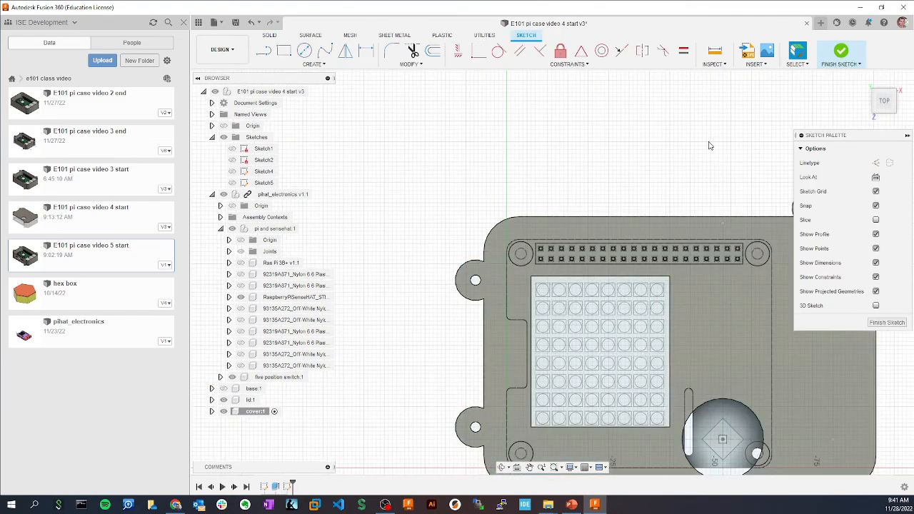
pyautogui.moveTo(707, 145); pyautogui.dragTo(681, 190, button='middle')
pyautogui.scroll(2, 669, 202)
pyautogui.moveTo(707, 246); pyautogui.dragTo(640, 248, button='middle')
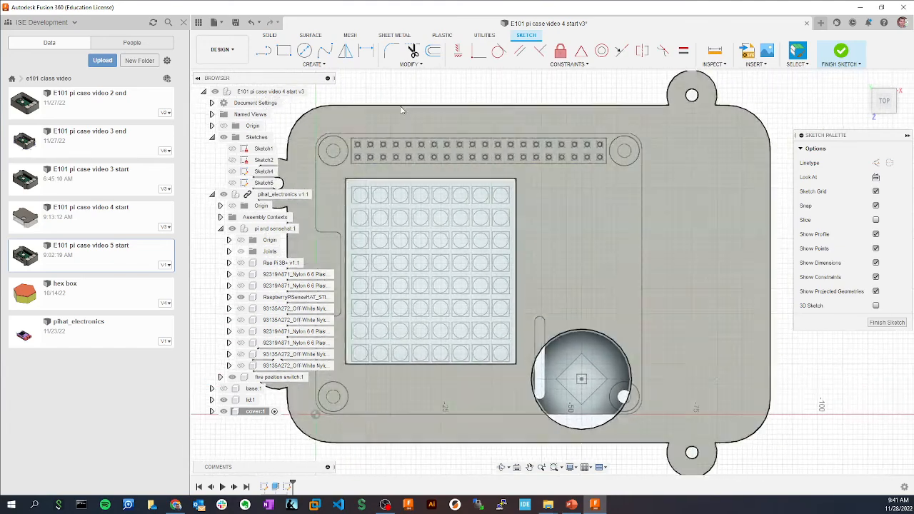
# Step: Add the sketch text E101 in 10 mm high Arial above the round opening and shift it slightly toward the LED window
pyautogui.click(314, 64)
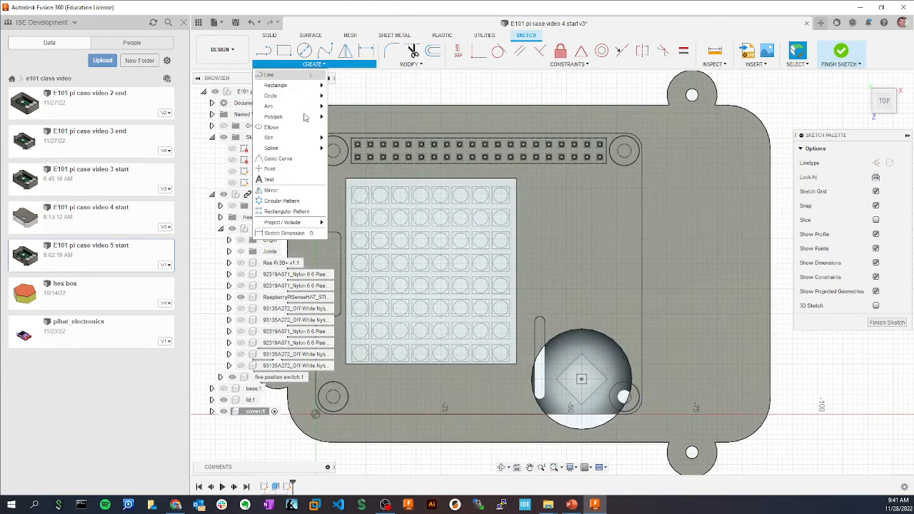
pyautogui.click(270, 180)
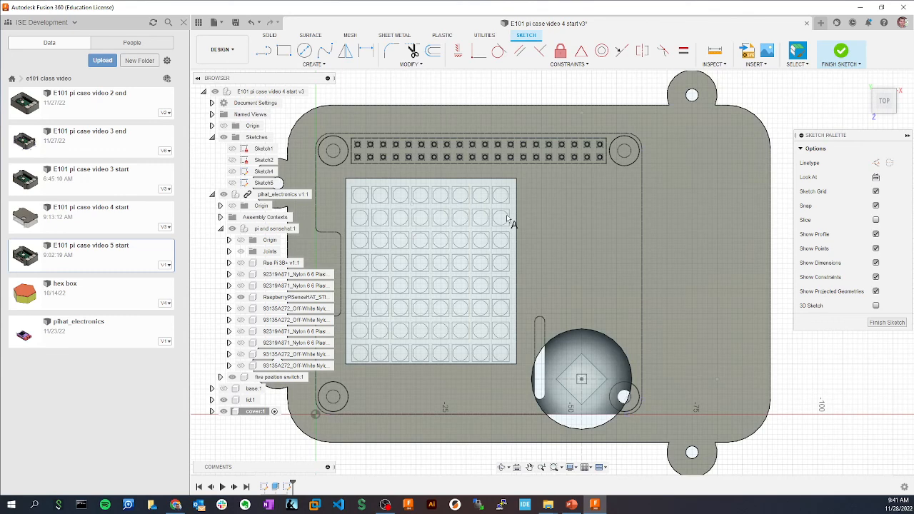
pyautogui.click(567, 213)
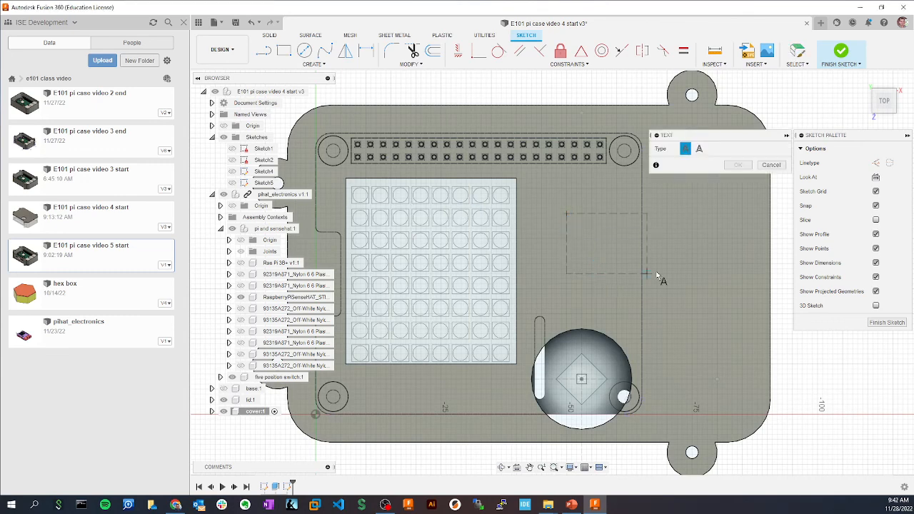
pyautogui.click(740, 286)
pyautogui.write('E101')
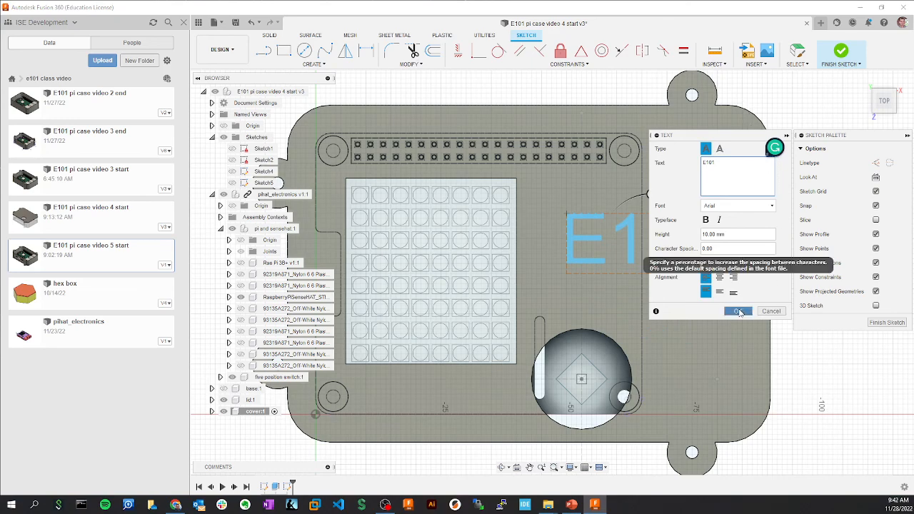
pyautogui.click(738, 311)
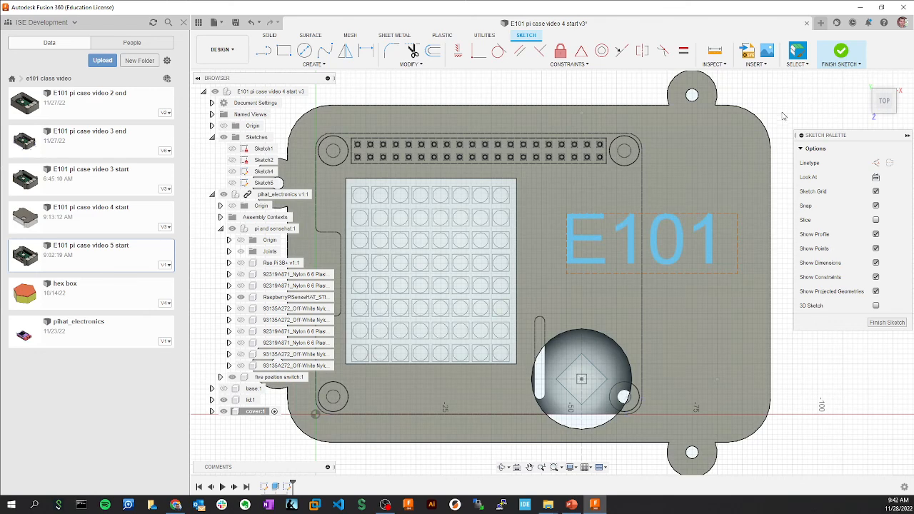
pyautogui.moveTo(680, 235)
pyautogui.mouseDown()
pyautogui.moveTo(664, 250)
pyautogui.moveTo(664, 240)
pyautogui.mouseUp()
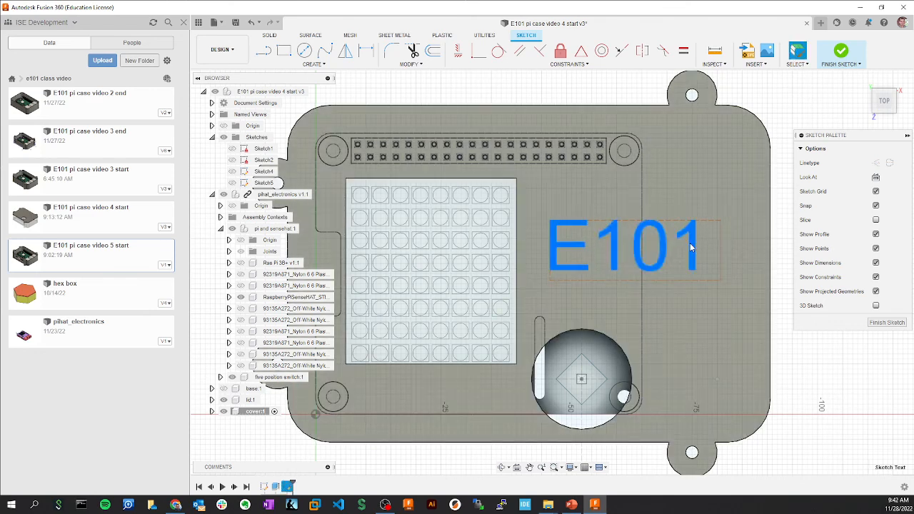
# Step: Finish the sketch and extrude the E101 text downward as a cut into the cover, then inspect the engraved lettering
pyautogui.click(842, 52)
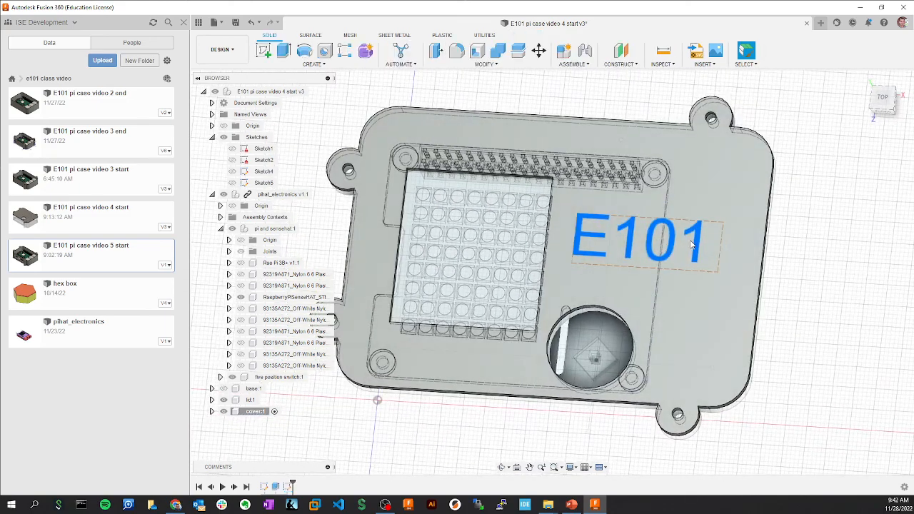
pyautogui.press('e')
pyautogui.click(718, 244)
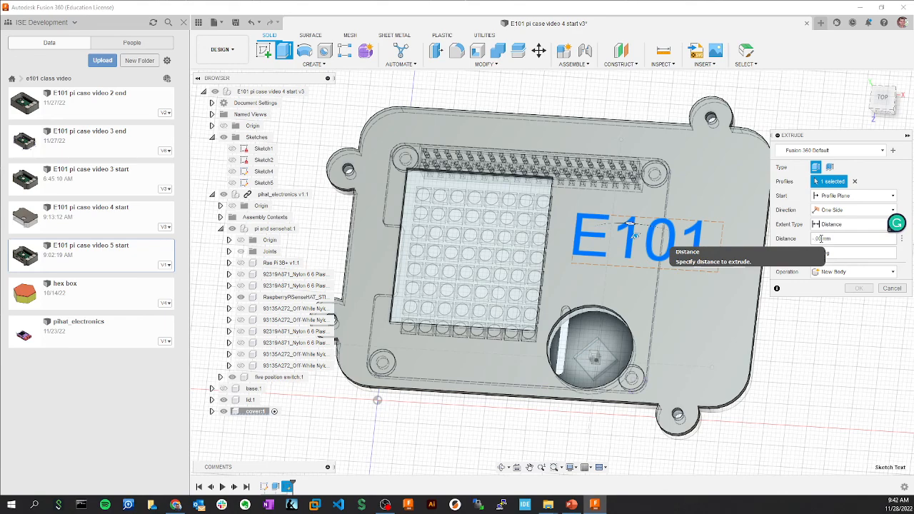
pyautogui.write('-')
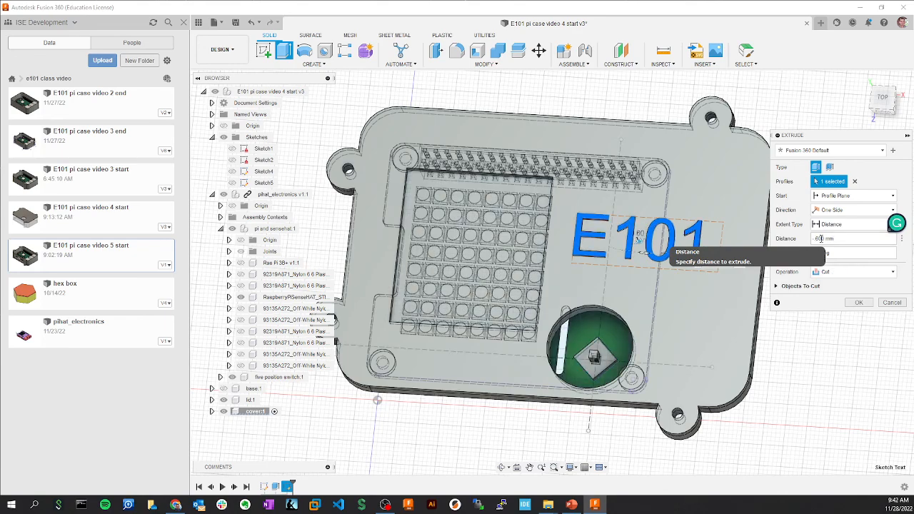
pyautogui.press('Return')
pyautogui.keyDown('shift'); pyautogui.moveTo(736, 310); pyautogui.dragTo(790, 177, button='middle'); pyautogui.keyUp('shift')
pyautogui.scroll(3, 681, 234)
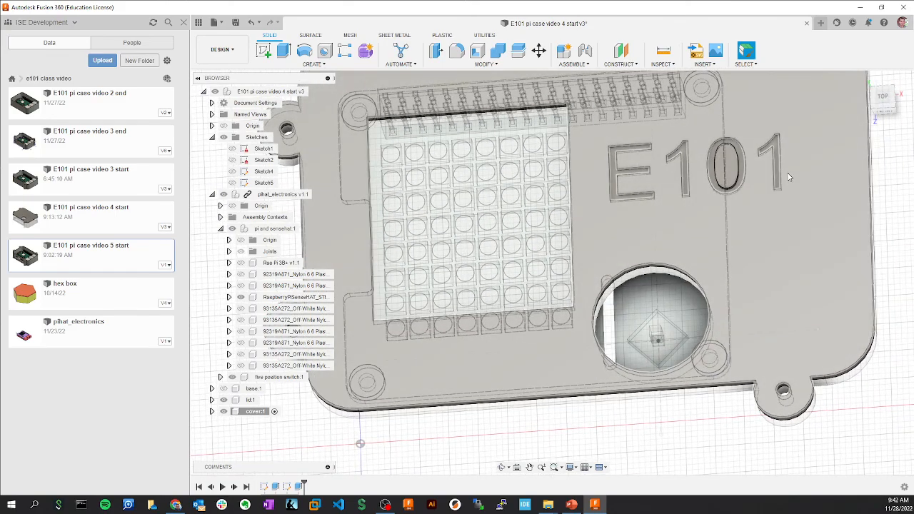
pyautogui.keyDown('shift'); pyautogui.moveTo(765, 176); pyautogui.dragTo(593, 216, button='middle'); pyautogui.keyUp('shift')
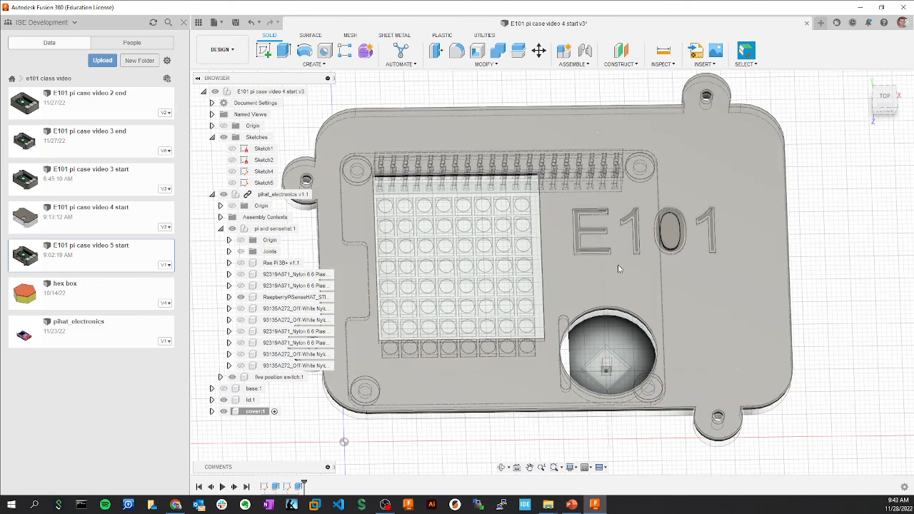
pyautogui.keyDown('shift'); pyautogui.moveTo(676, 273); pyautogui.dragTo(741, 266, button='middle'); pyautogui.keyUp('shift')
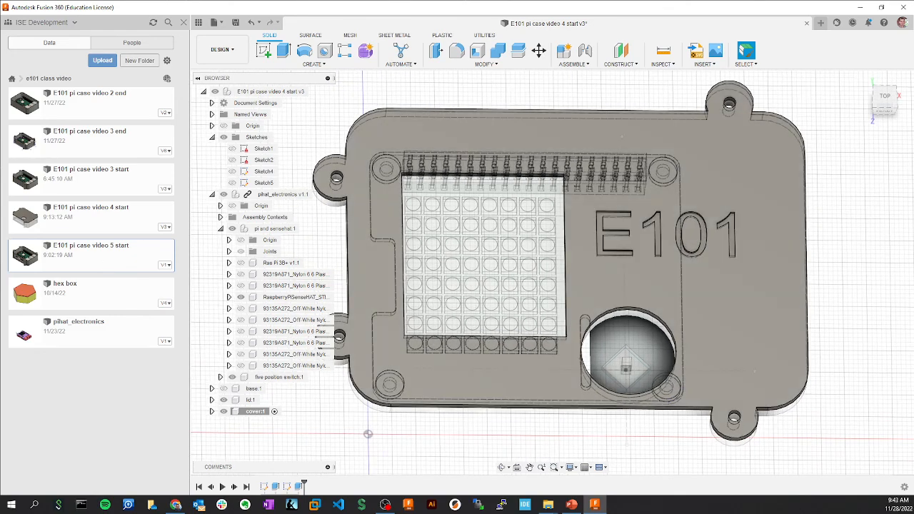